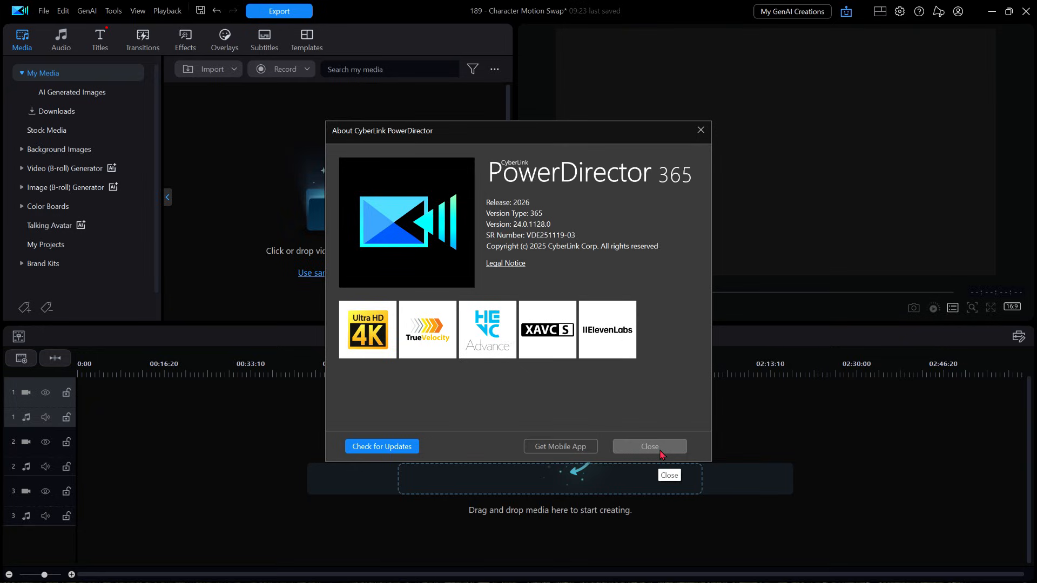
Close the program's About window and open the Video (B-roll) Generator in the media library.
left_click(661, 452)
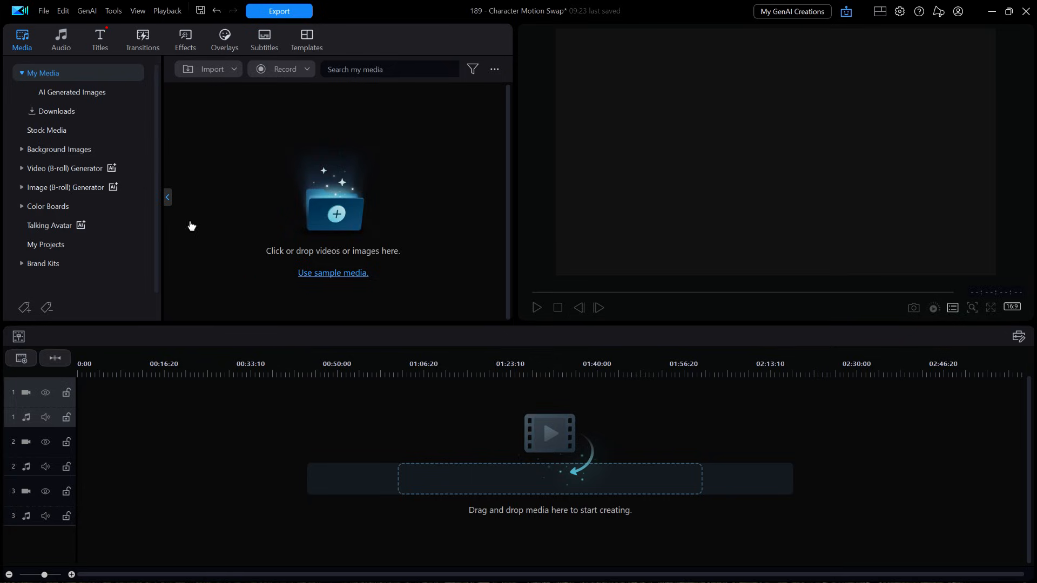
left_click(91, 169)
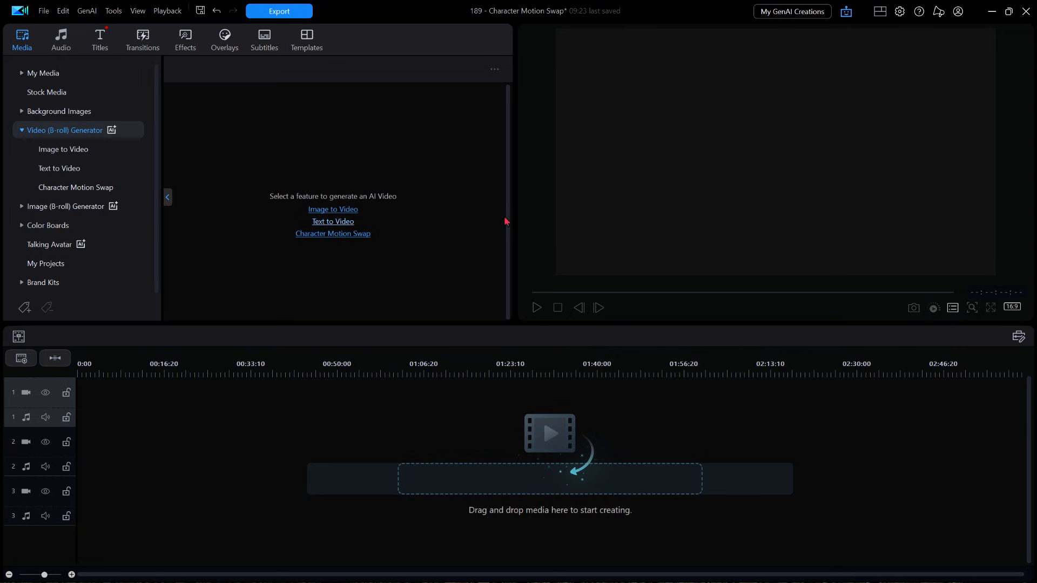
Review the new features announcement and the online help page on what's new in this version.
left_click(938, 12)
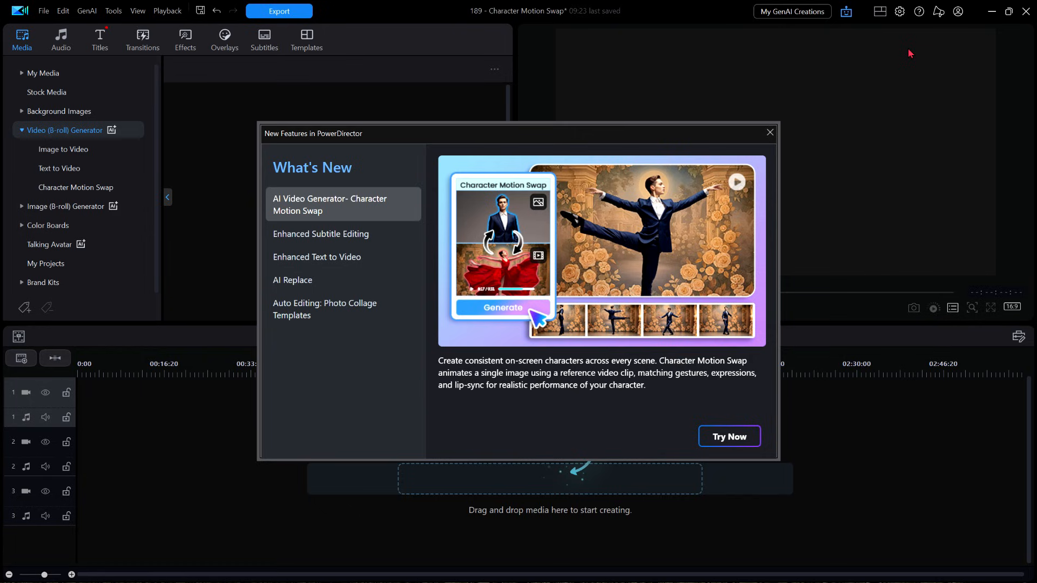
left_click(770, 133)
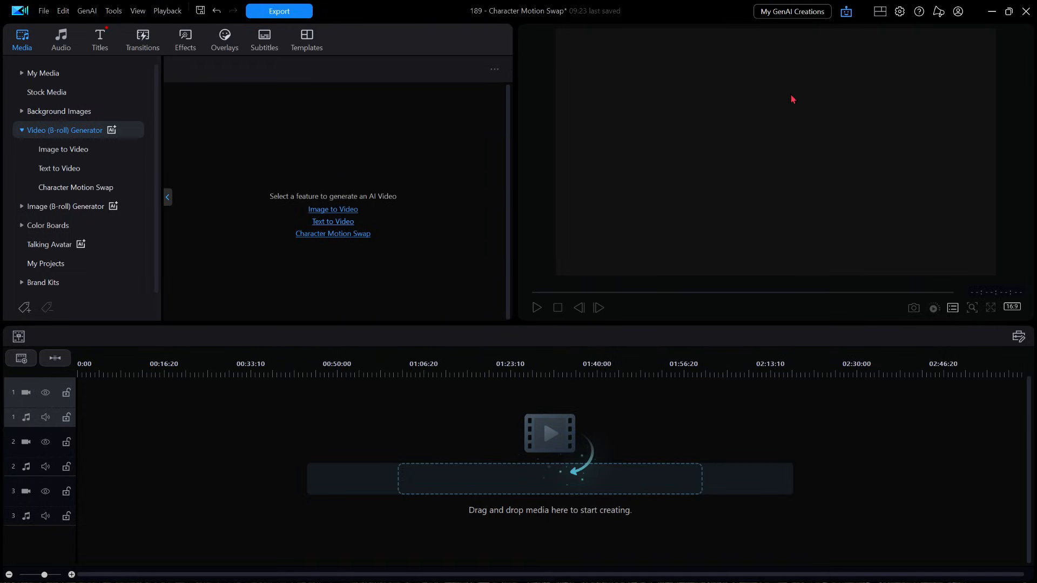
left_click(917, 13)
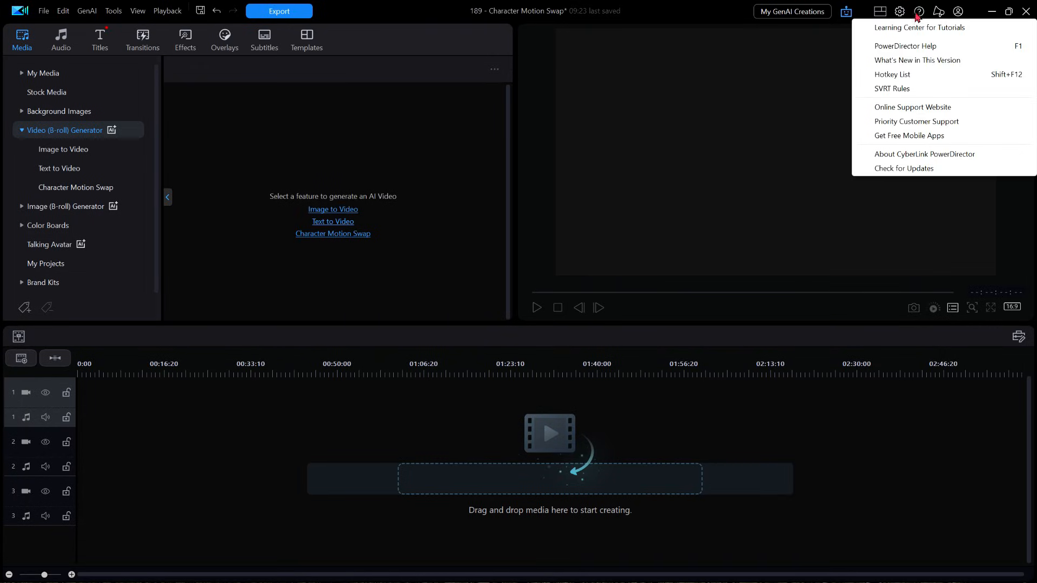
left_click(906, 61)
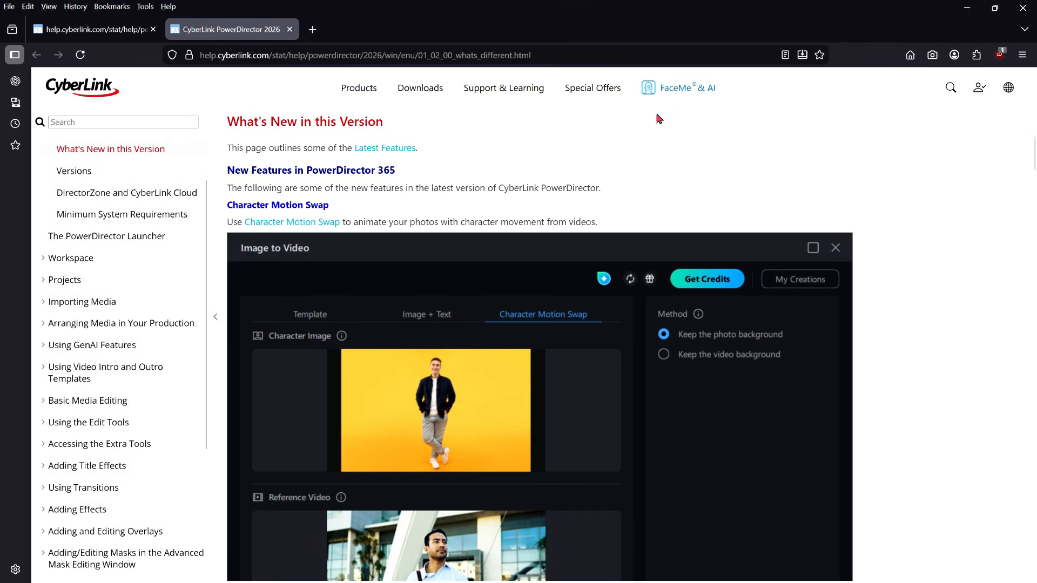
scroll(595, 277, "down", 3)
scroll(588, 312, "up", 3)
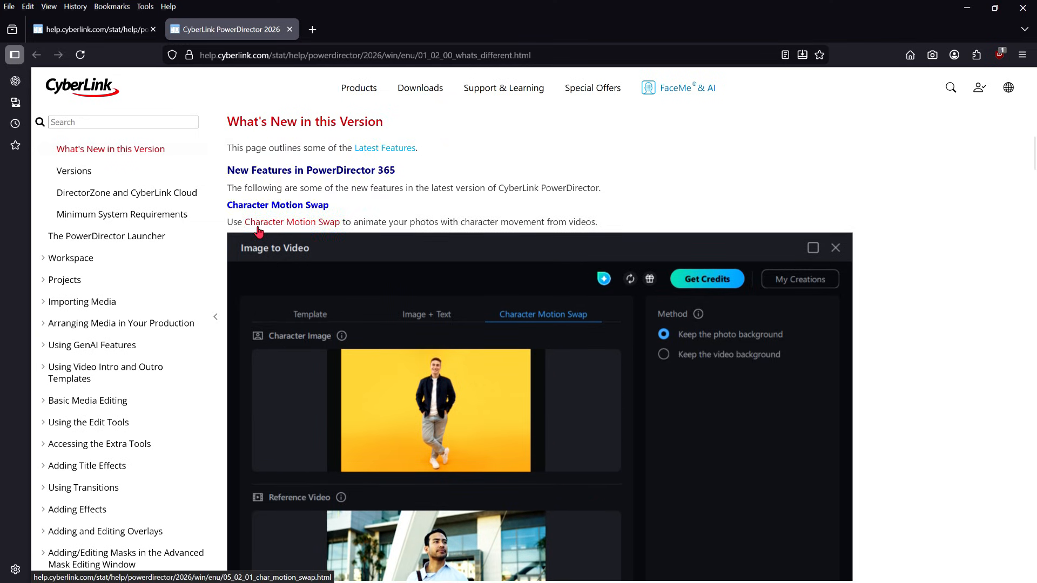
Read the help article on creating videos with Character Motion Swap, and return to PowerDirector.
left_click(297, 226)
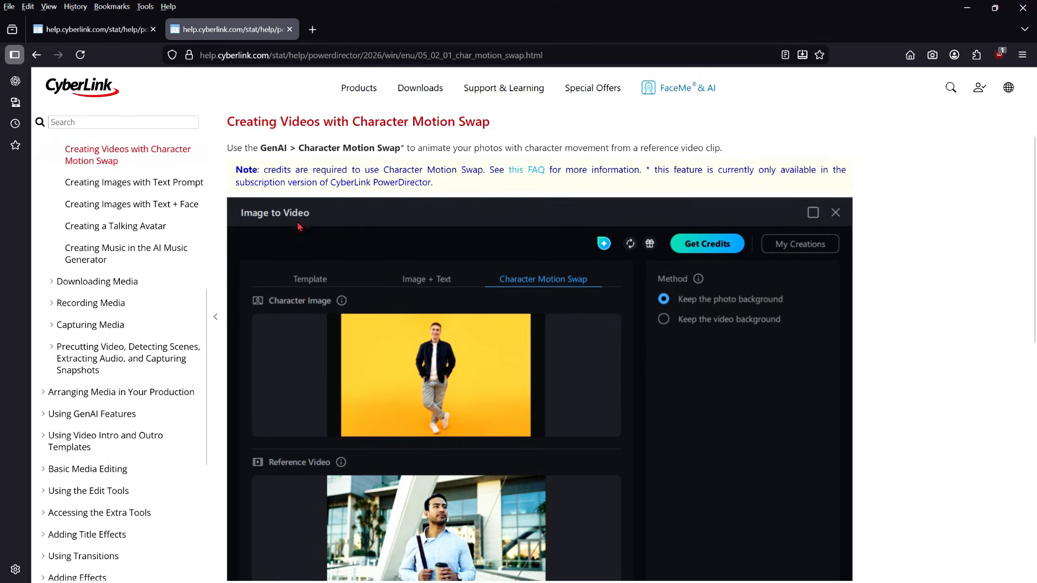
scroll(783, 356, "down", 4)
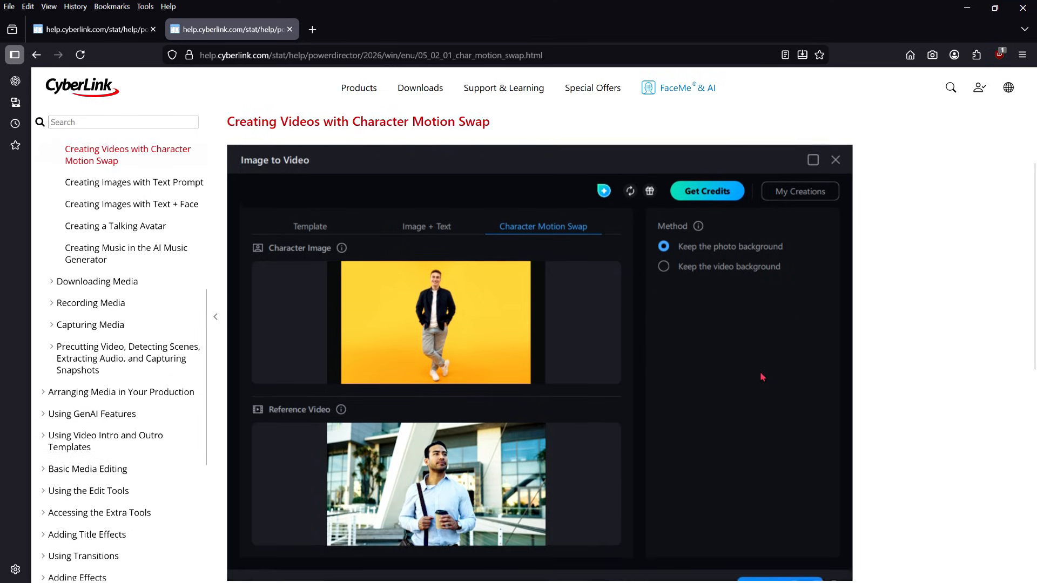
scroll(717, 387, "down", 4)
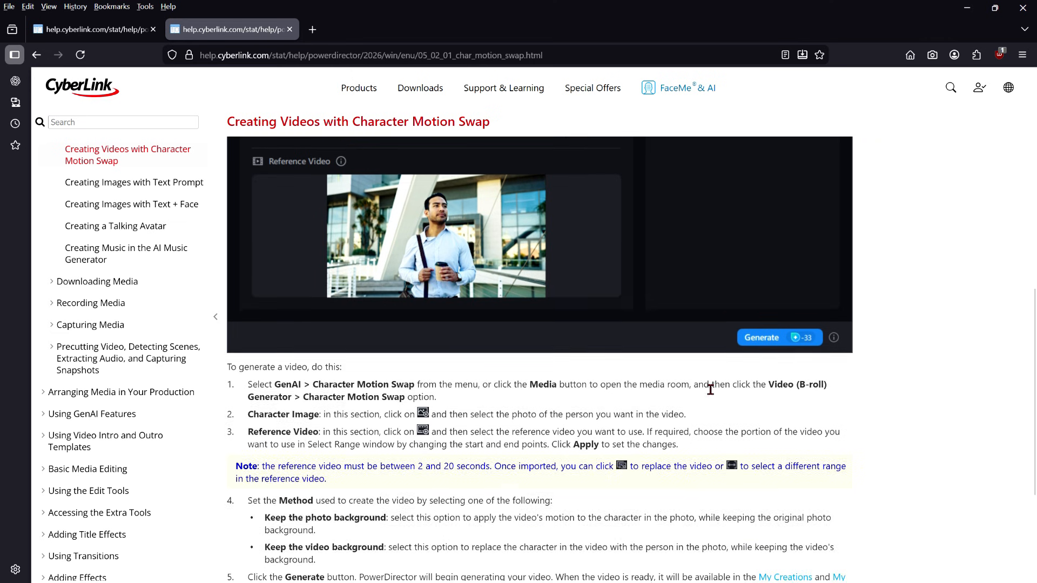
scroll(708, 406, "down", 1)
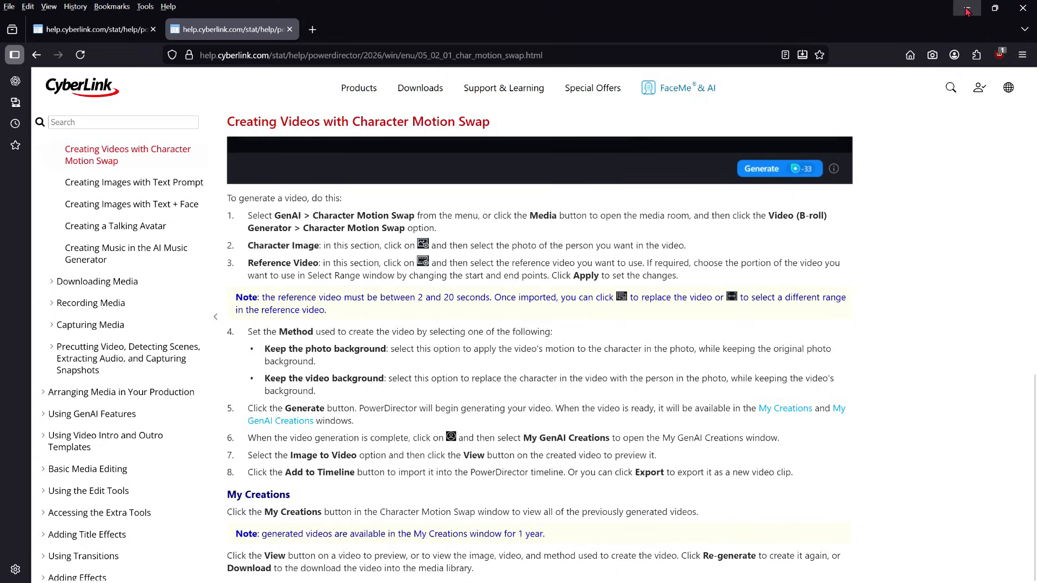
left_click(967, 9)
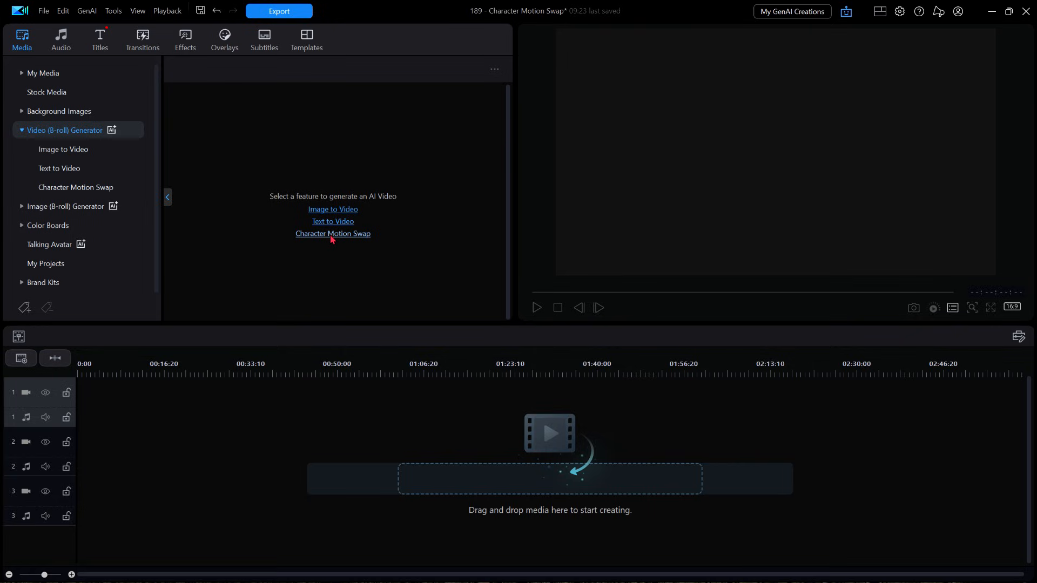
Open Character Motion Swap and review the recommendations for the character image and the reference video.
left_click(331, 237)
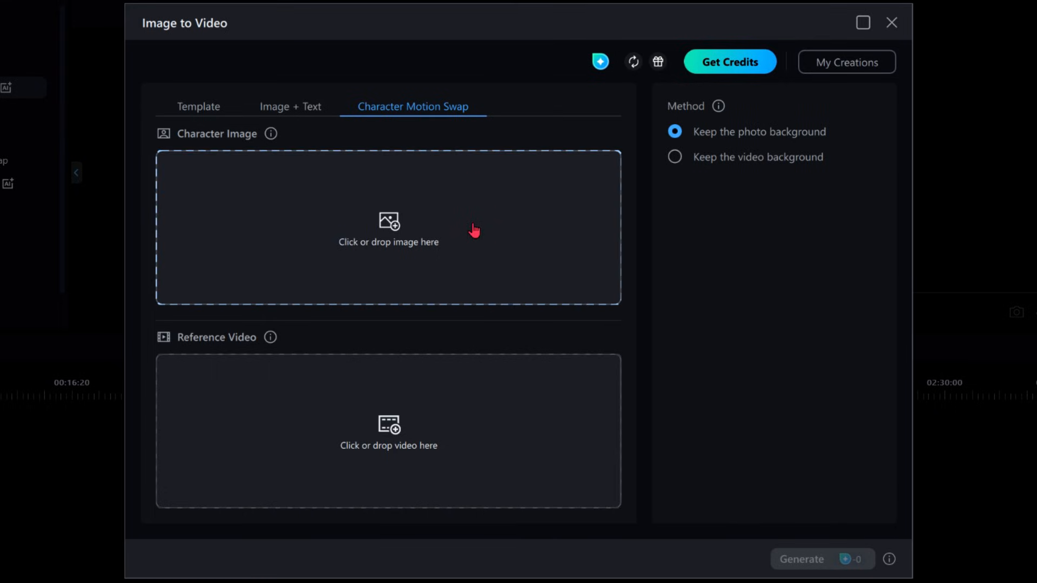
left_click(271, 135)
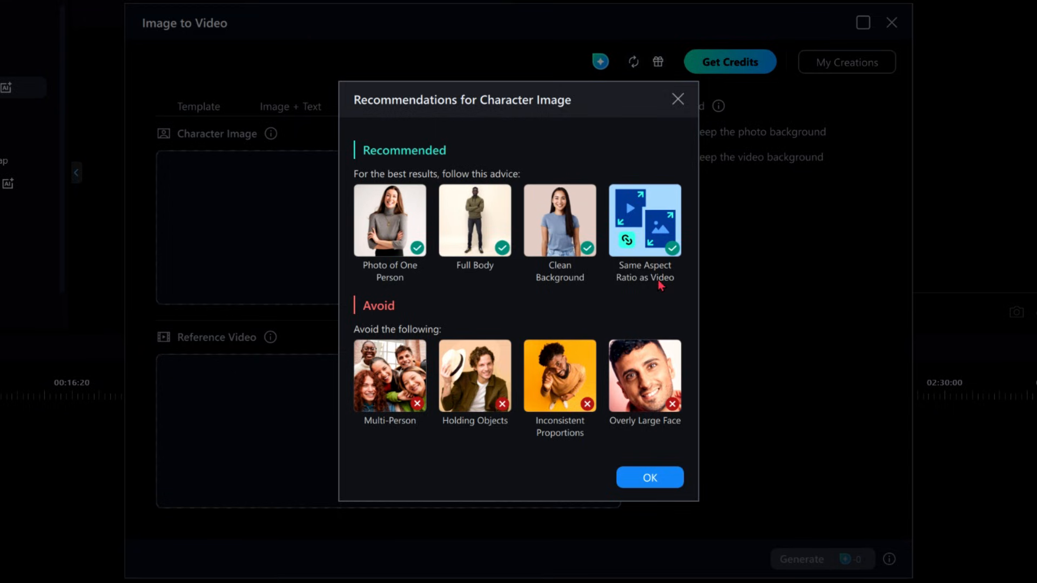
left_click(657, 478)
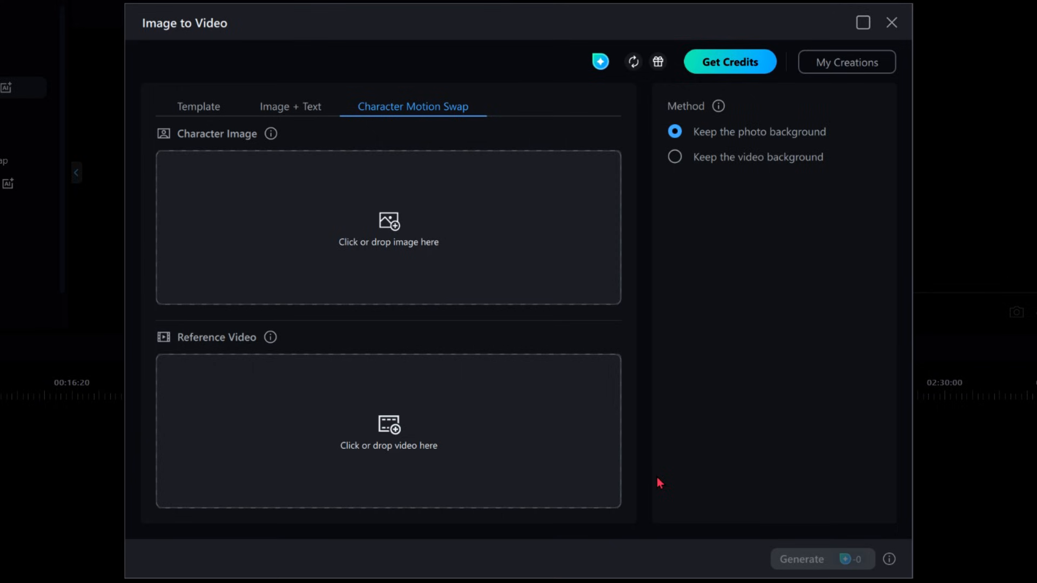
left_click(270, 338)
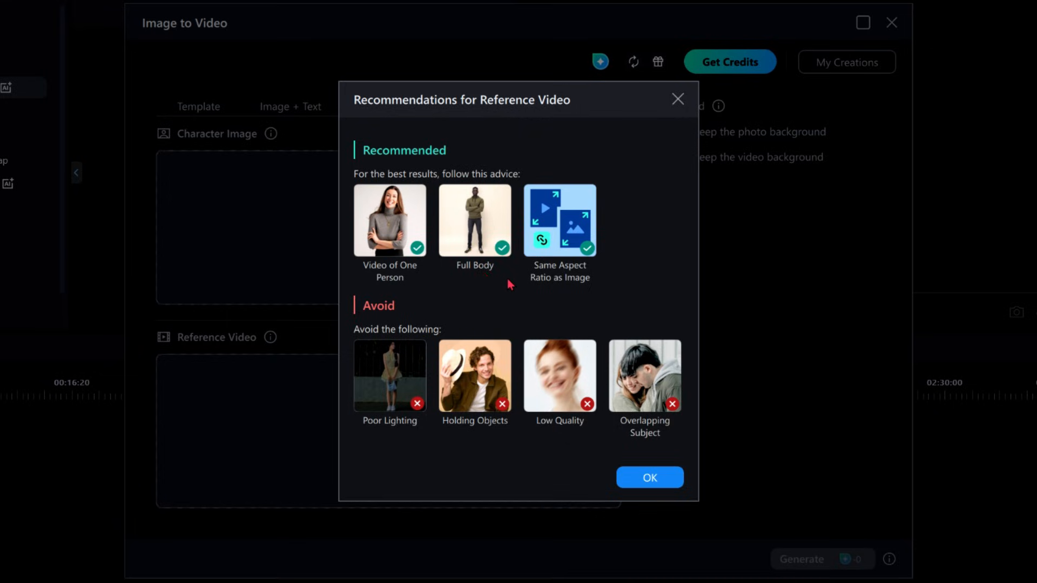
left_click(650, 479)
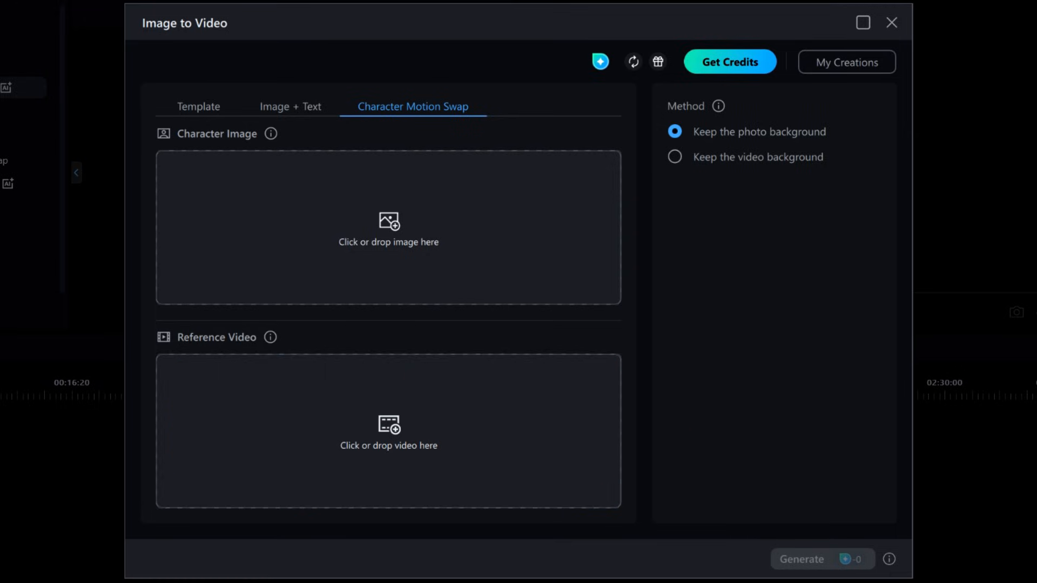
Load the photo of the man in the floral shirt as character image and the full stage dance clip as reference video.
left_click_drag(966, 229, 359, 201)
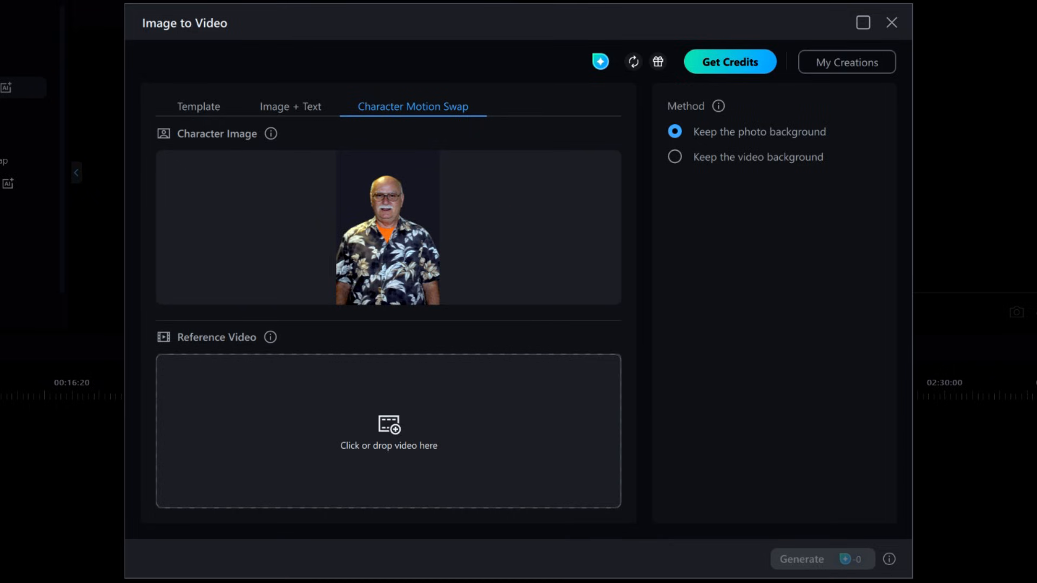
left_click_drag(1036, 335, 414, 465)
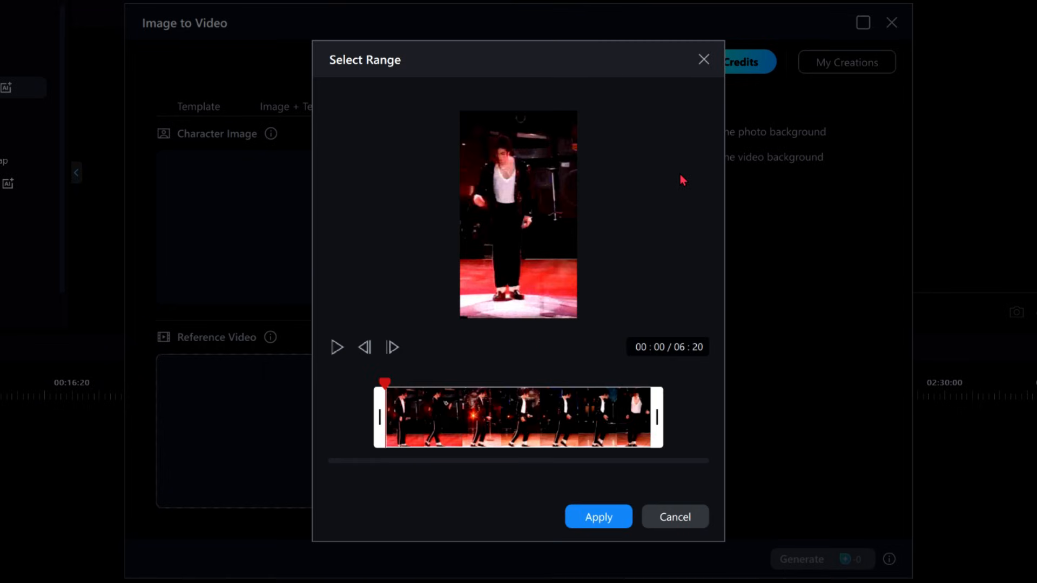
left_click(336, 348)
left_click(609, 522)
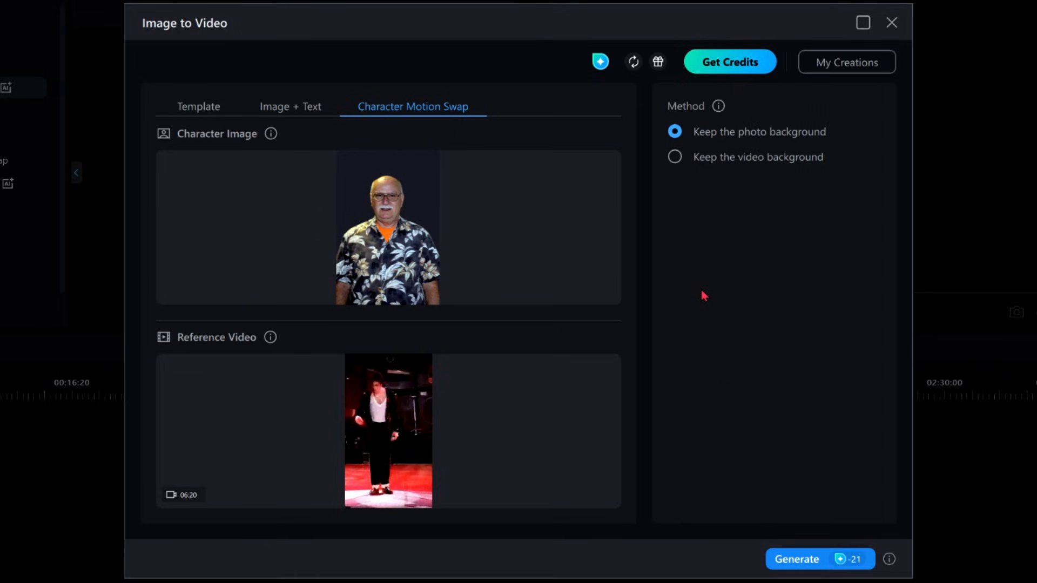
Trim the start and end of the reference video to a 06:00 range and apply it.
mouse_move(618, 275)
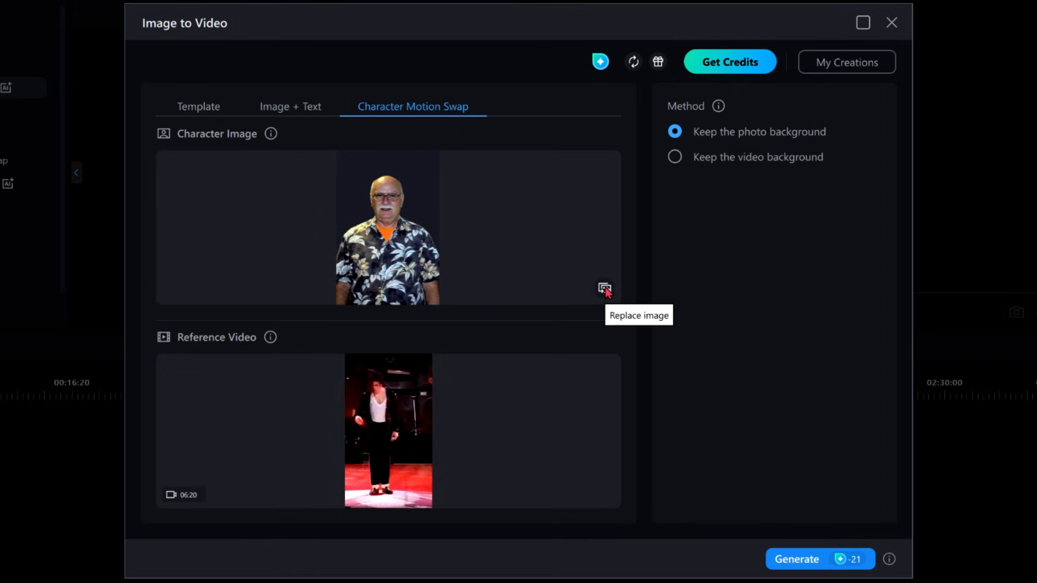
mouse_move(618, 453)
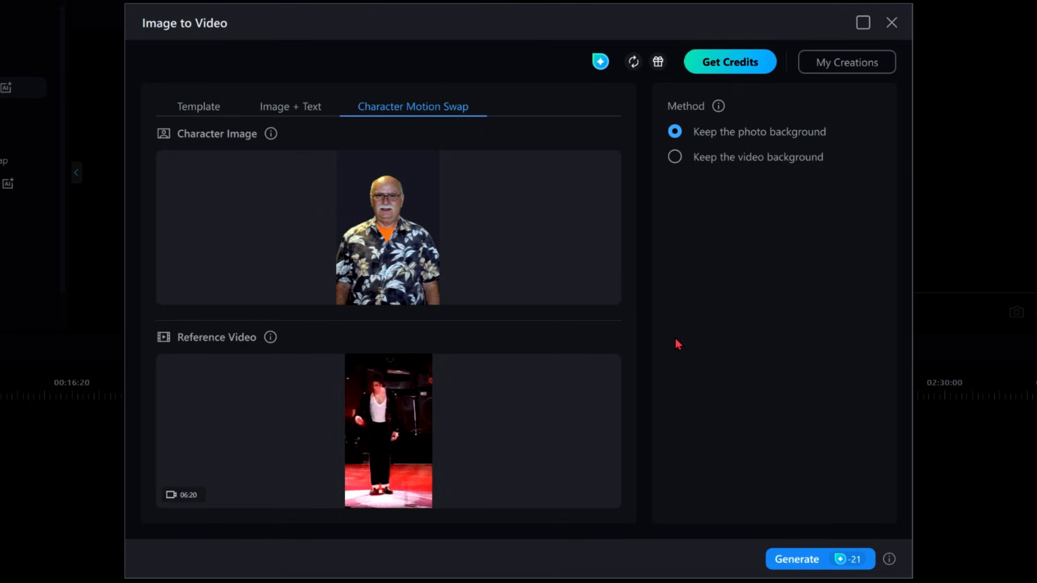
mouse_move(611, 510)
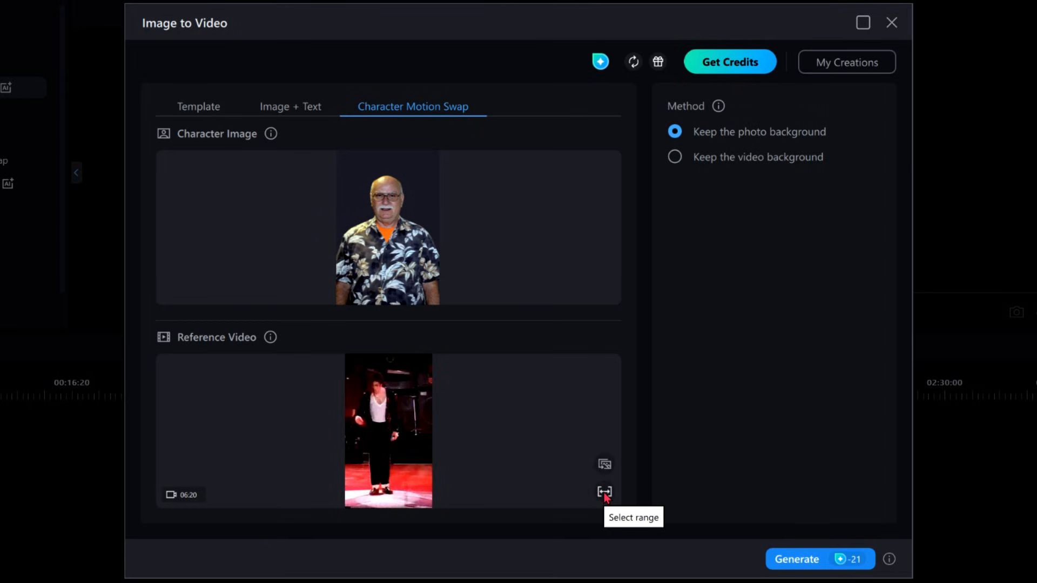
left_click(604, 493)
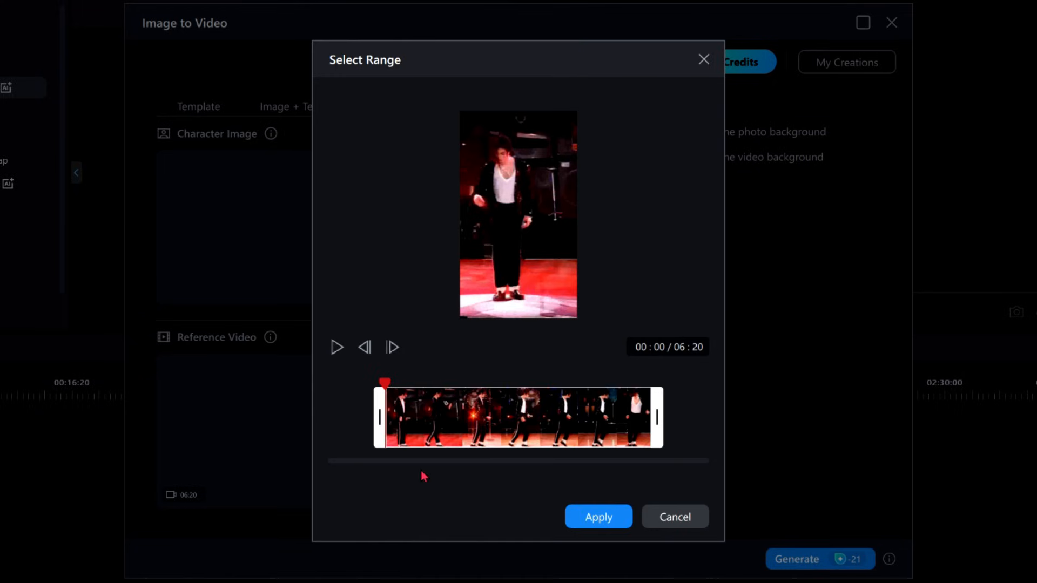
mouse_move(377, 419)
left_mouse_down()
mouse_move(402, 418)
mouse_move(409, 429)
left_mouse_up()
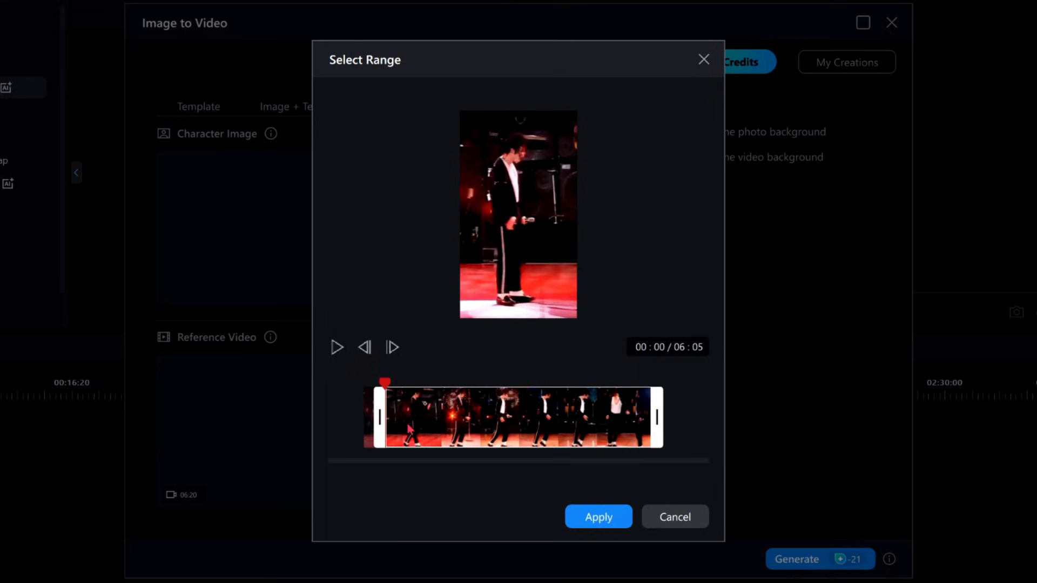
left_click_drag(657, 415, 645, 425)
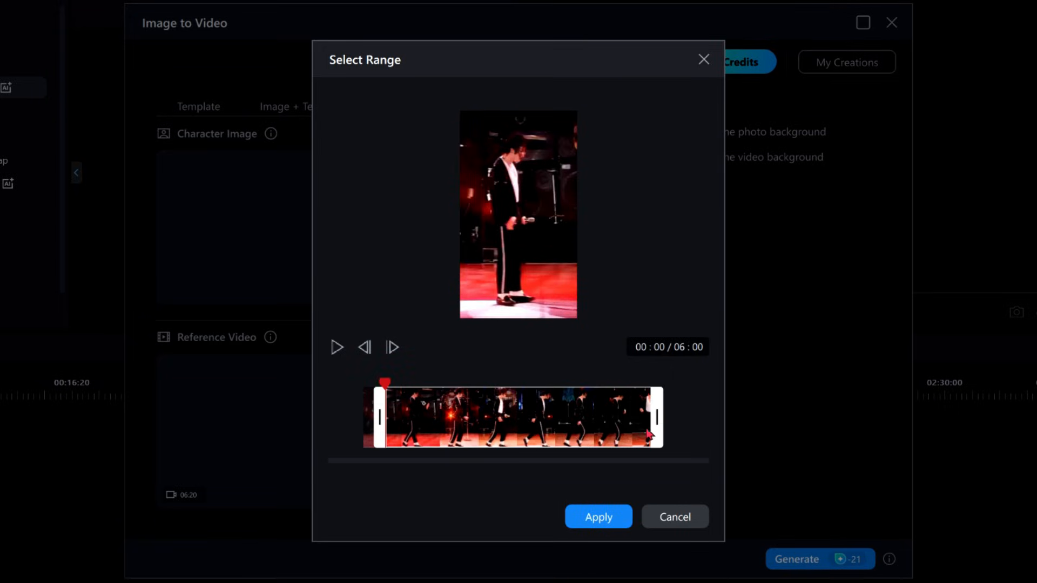
left_click(601, 523)
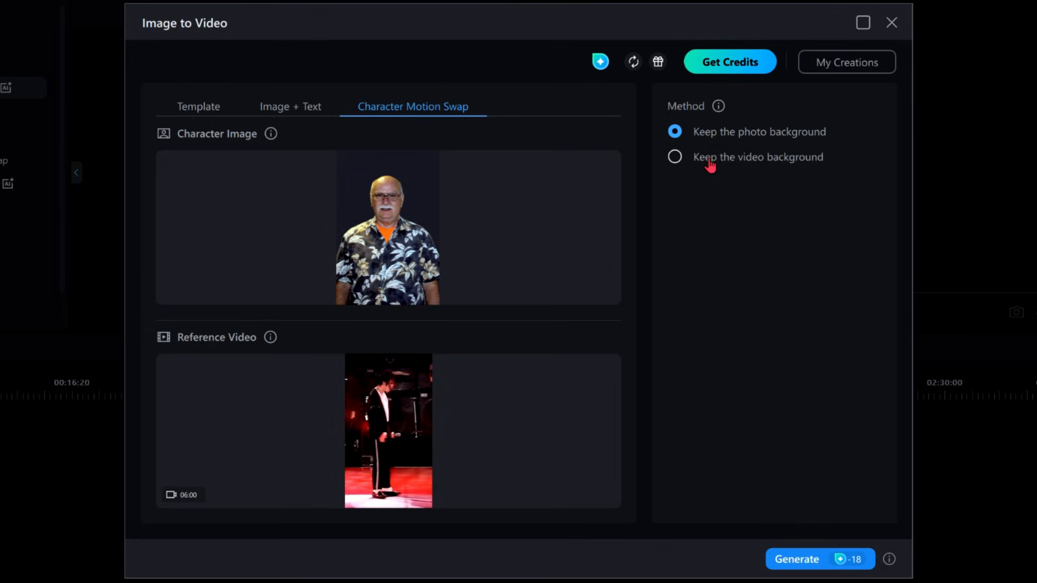
Review the explanation of the two background methods and watch the linked Character Motion Swap demo video.
left_click(718, 107)
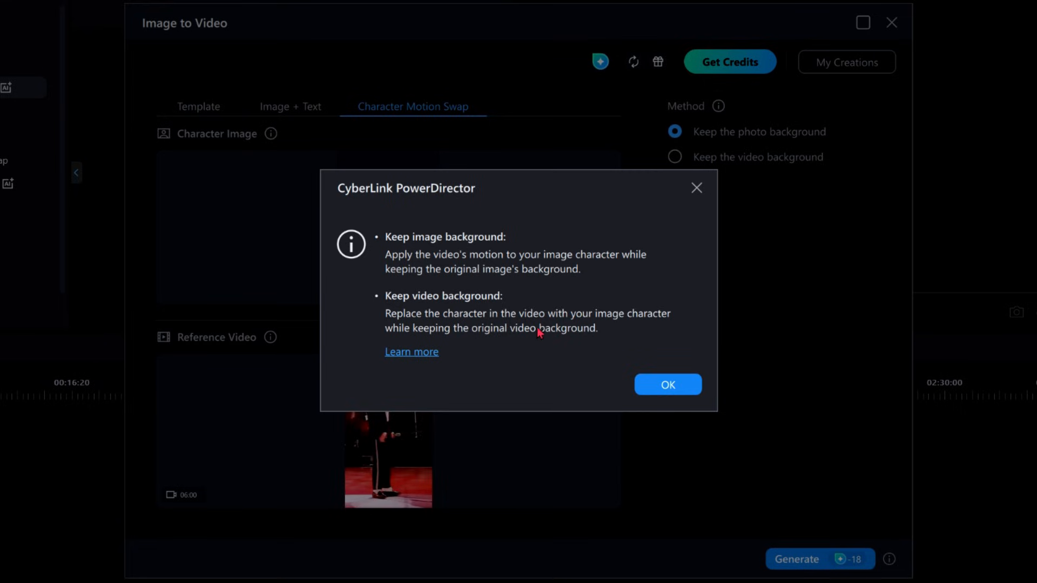
left_click(407, 355)
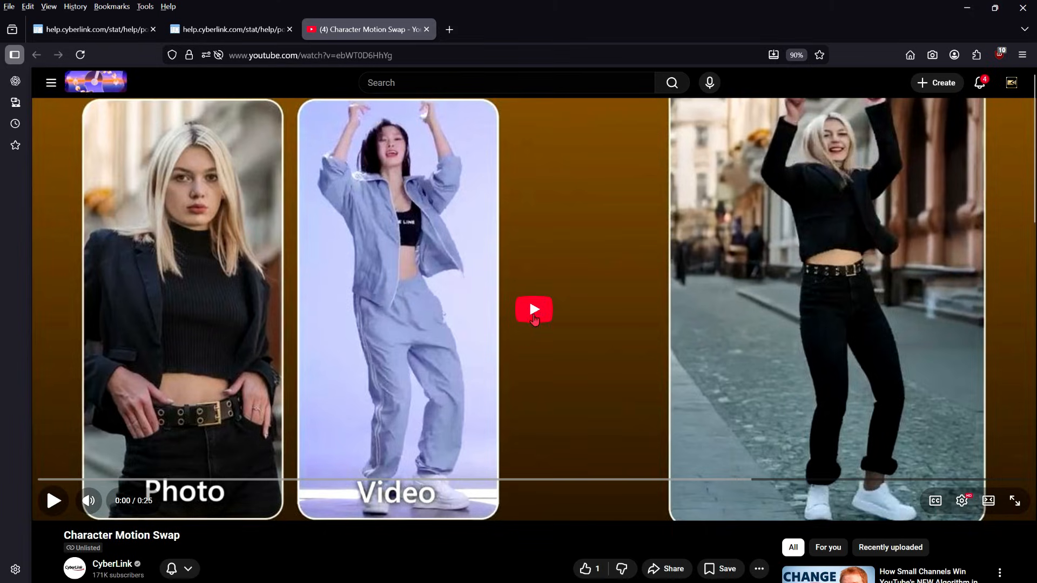
left_click(535, 311)
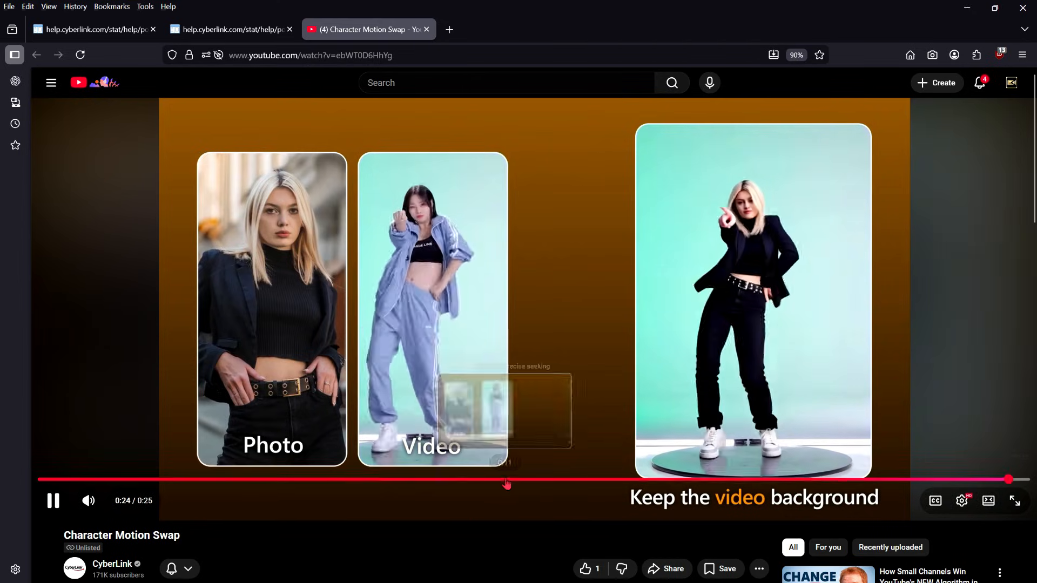
left_click(532, 486)
left_click_drag(532, 486, 464, 481)
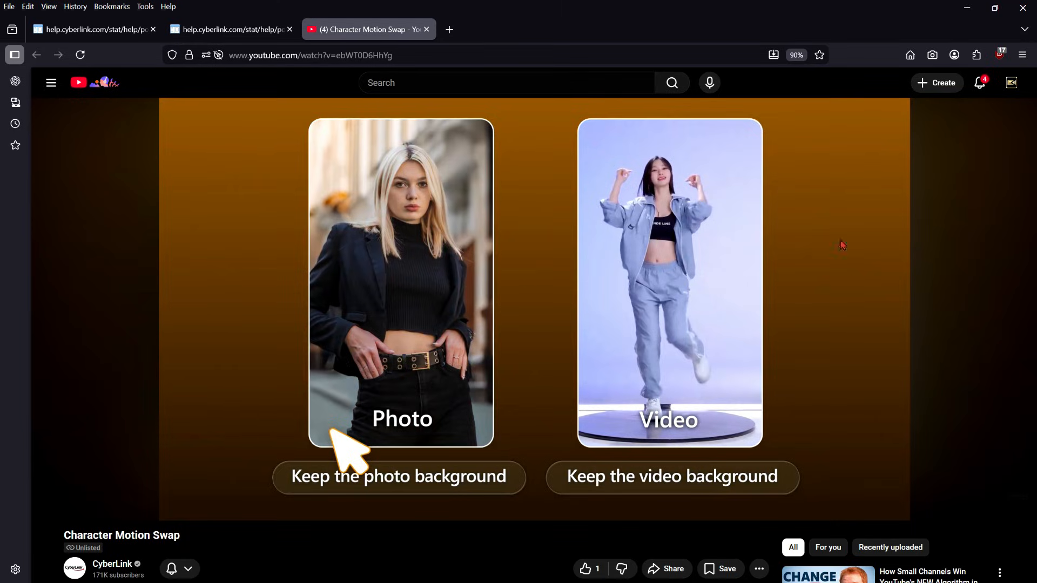
left_click(967, 8)
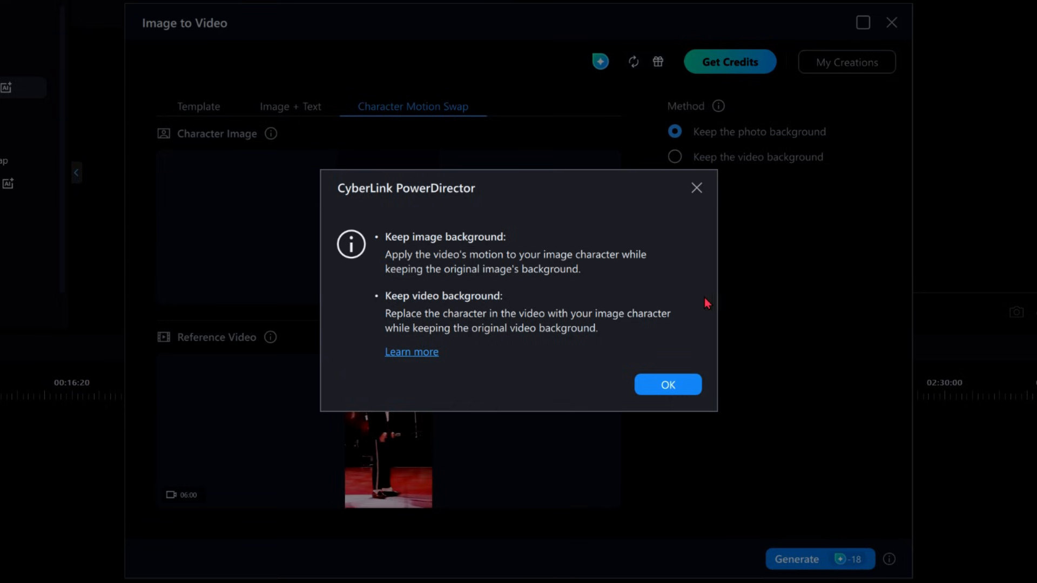
left_click(663, 385)
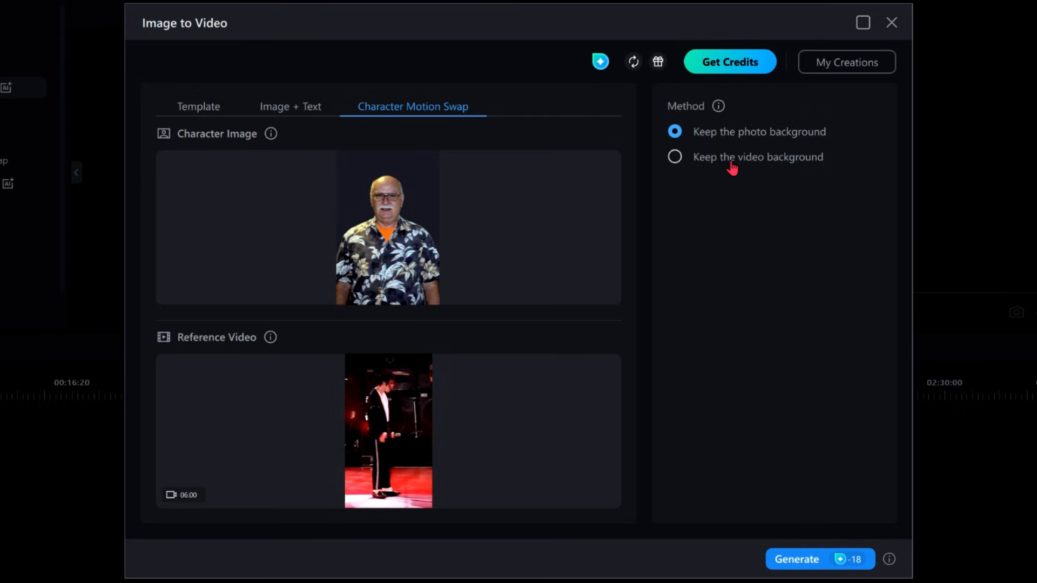
Set the method to keep the video background, and preview AI Video Generator_3 from the saved creations.
left_click(675, 159)
left_click(845, 64)
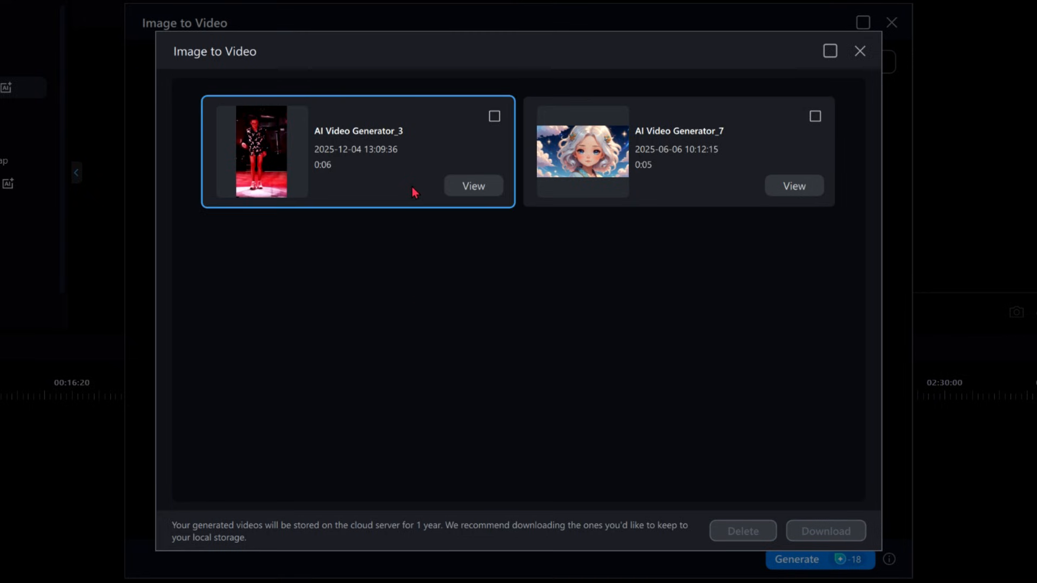
left_click(472, 186)
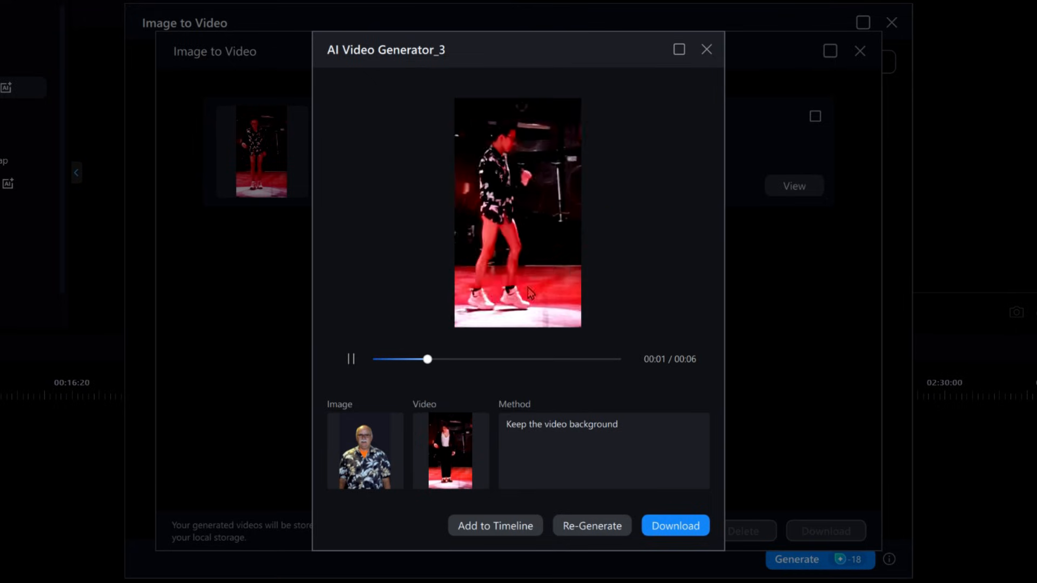
Examine AI Video Generator_3 in an enlarged preview, scrubbing to 00:03, and close the preview, the creations list and the generator.
left_click(350, 359)
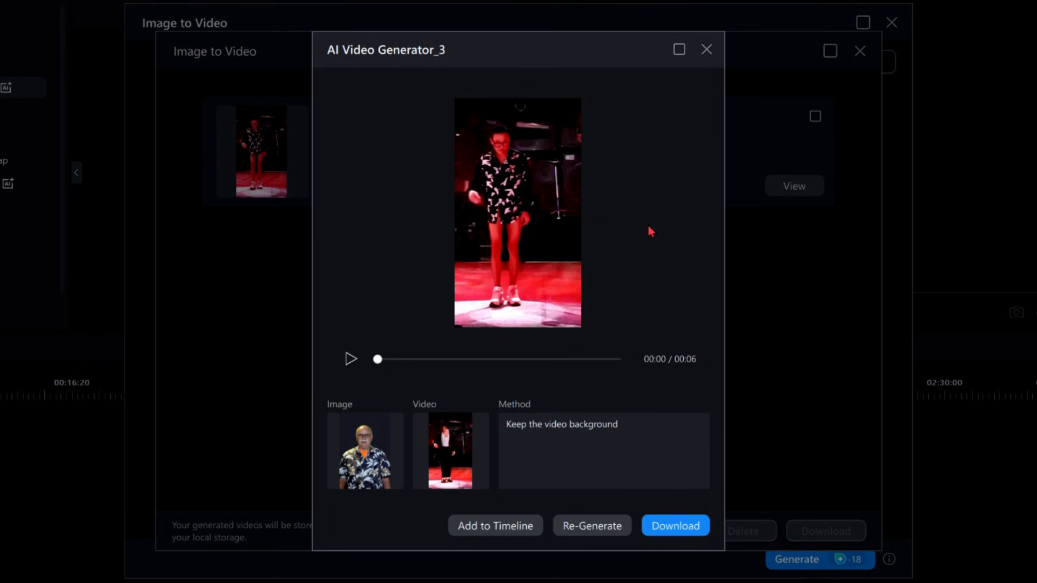
left_click(680, 51)
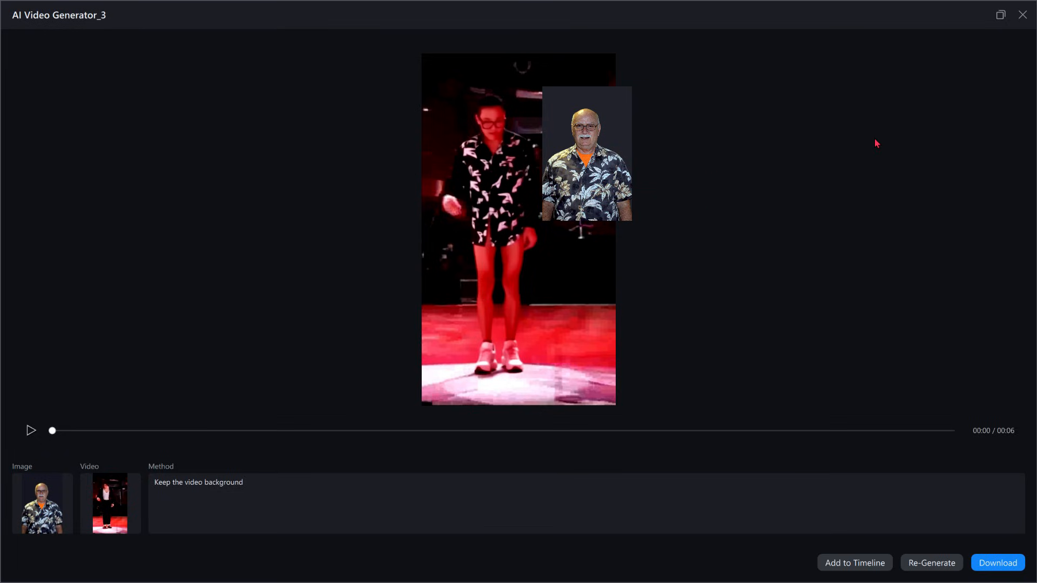
left_click(139, 431)
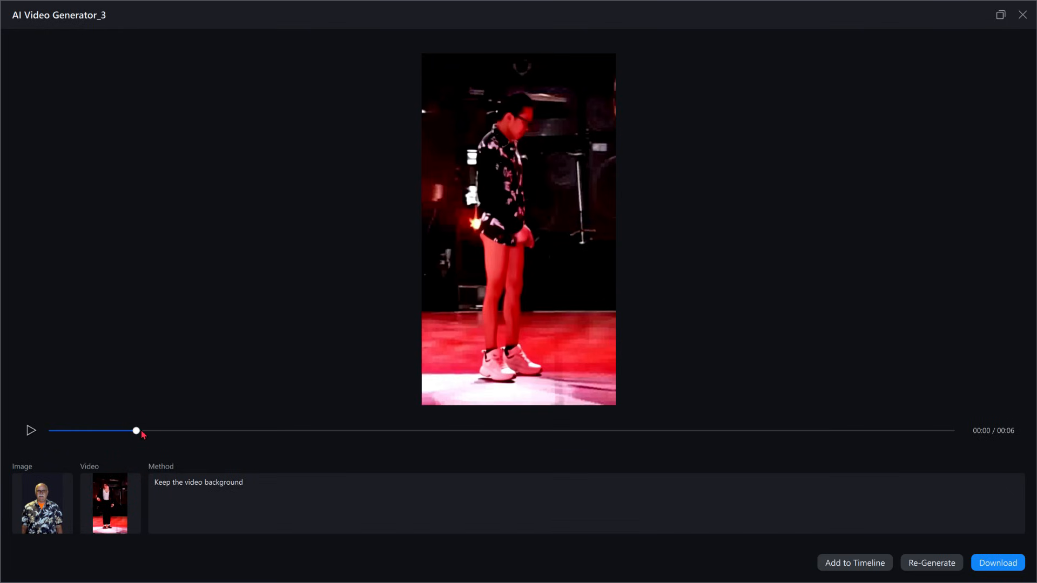
left_click_drag(138, 431, 562, 462)
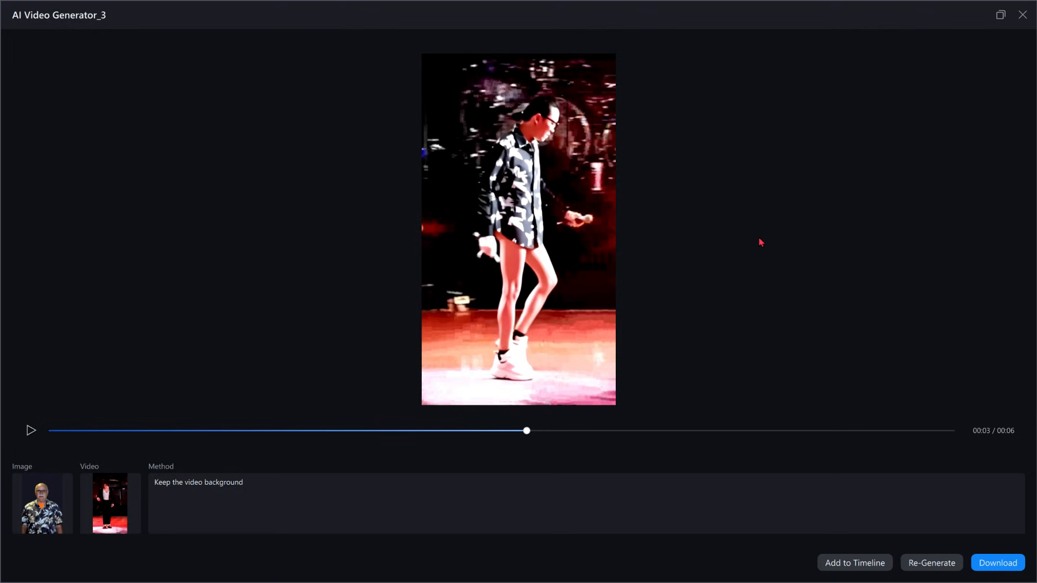
left_click(1024, 15)
left_click(788, 100)
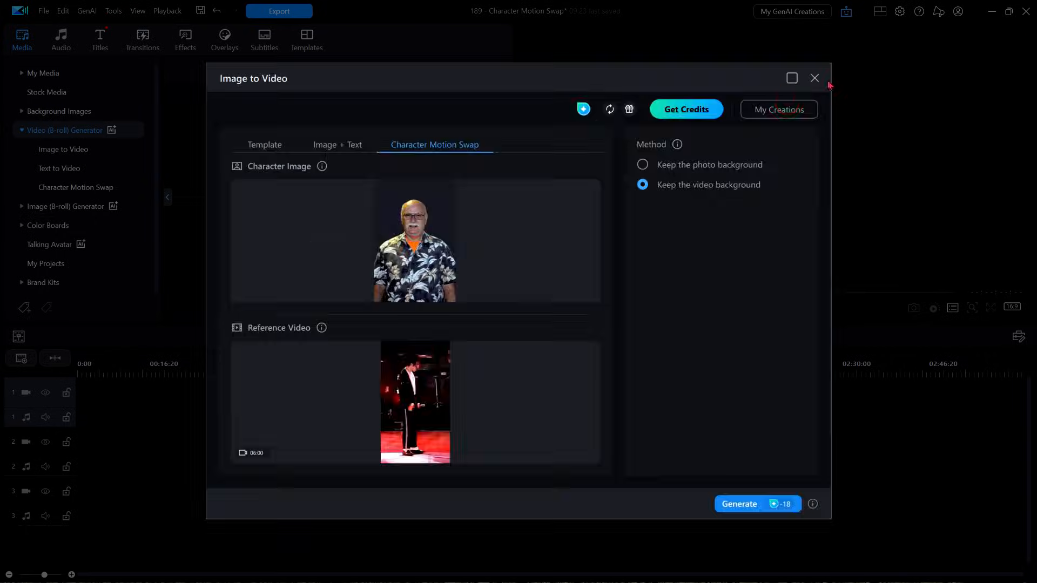
left_click(814, 78)
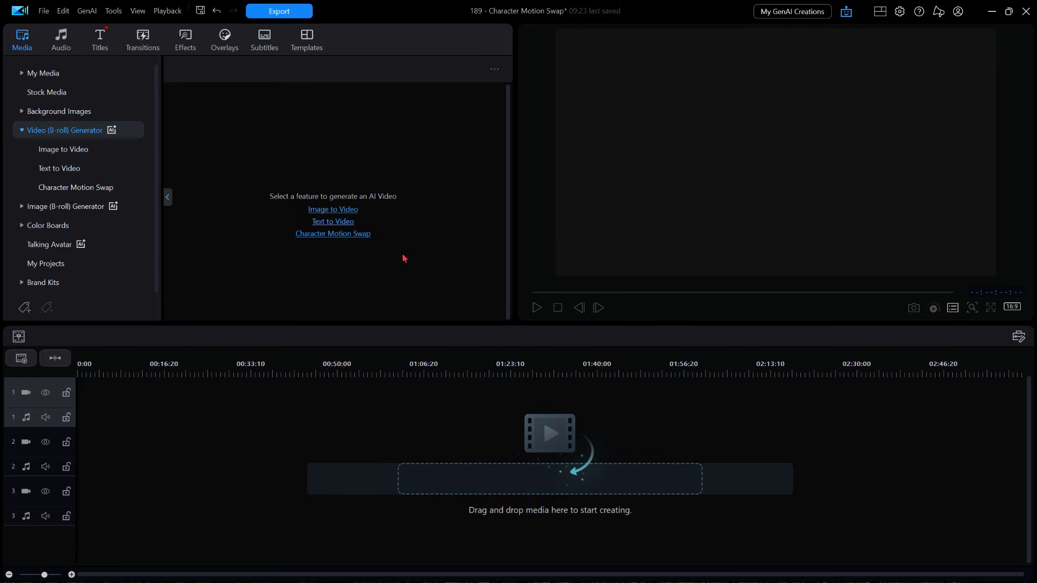
Start a new Character Motion Swap with the photo of the man in the red sweater as character image and the stage dance clip as reference video.
left_click(356, 236)
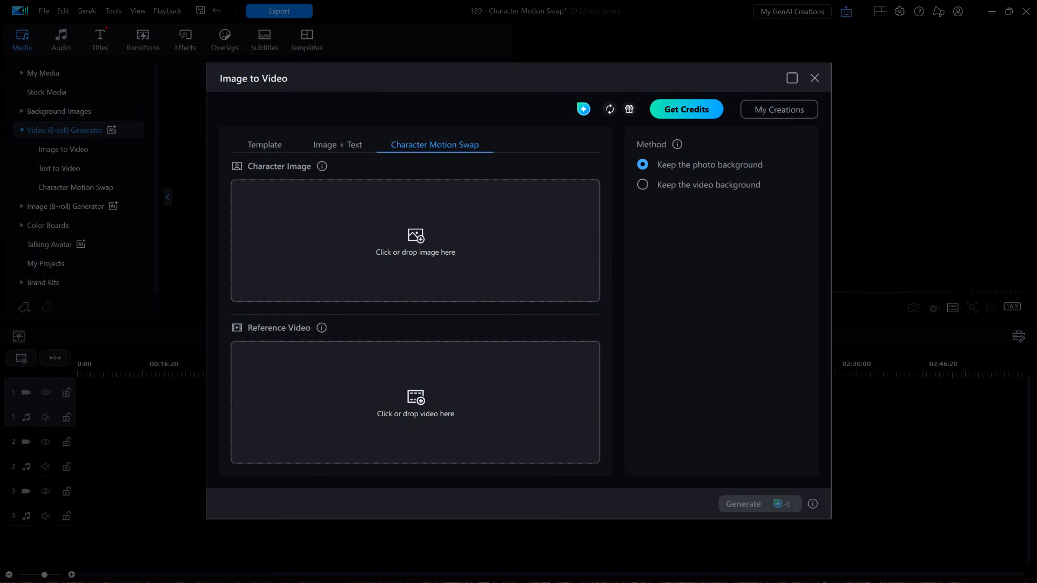
left_click_drag(655, 250, 427, 270)
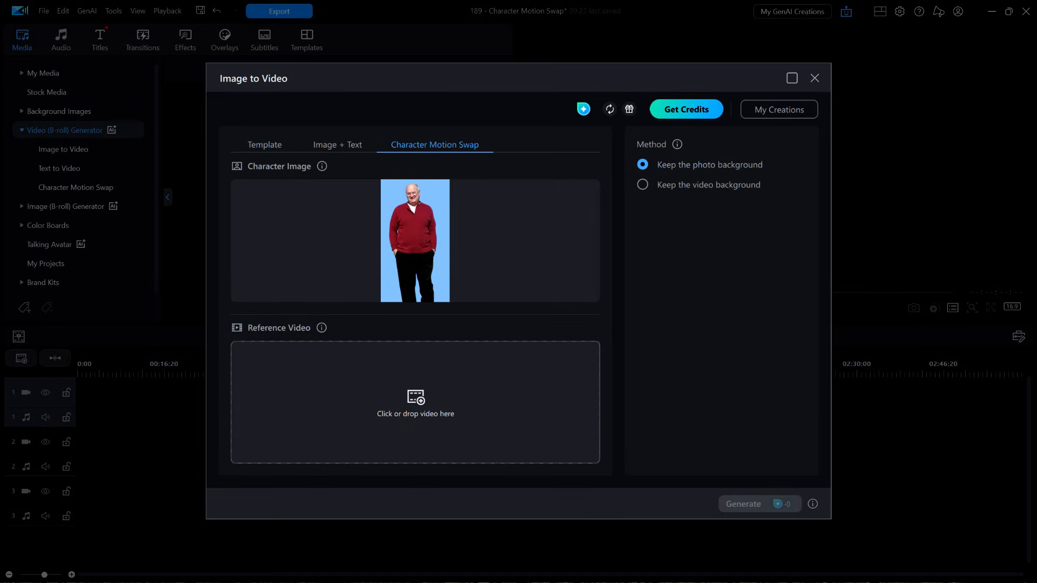
left_click_drag(303, 433, 428, 432)
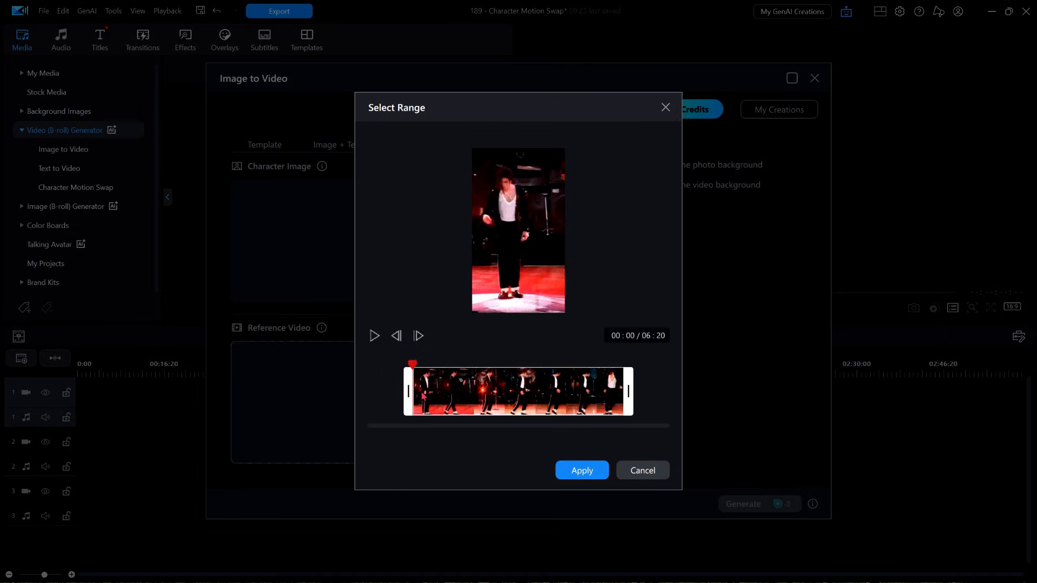
Trim the start and end of the stage dance clip to a 06:00 range and apply the selection.
left_click_drag(411, 389, 430, 392)
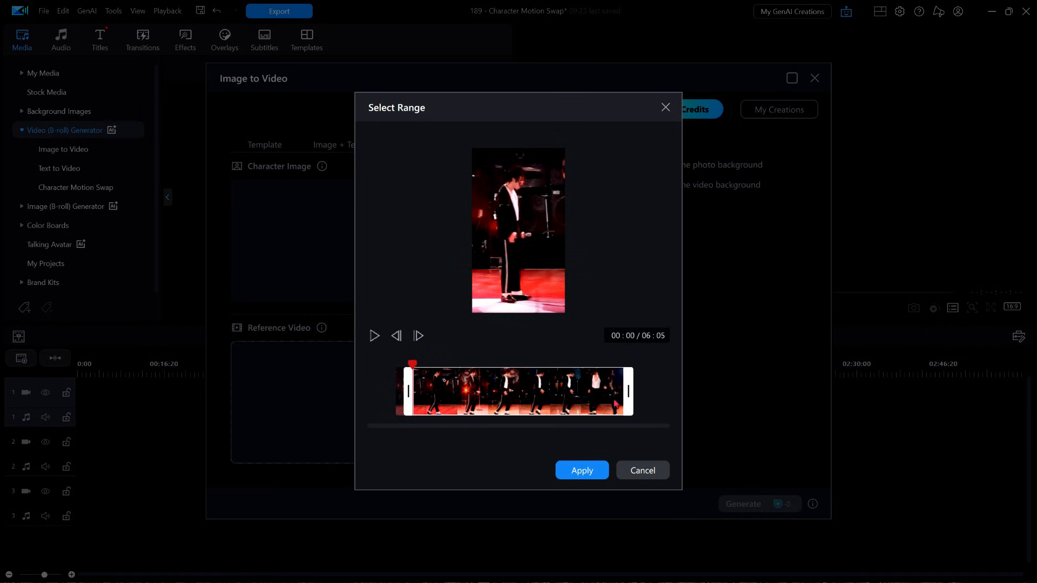
mouse_move(629, 390)
left_mouse_down()
mouse_move(615, 396)
mouse_move(625, 395)
left_mouse_up()
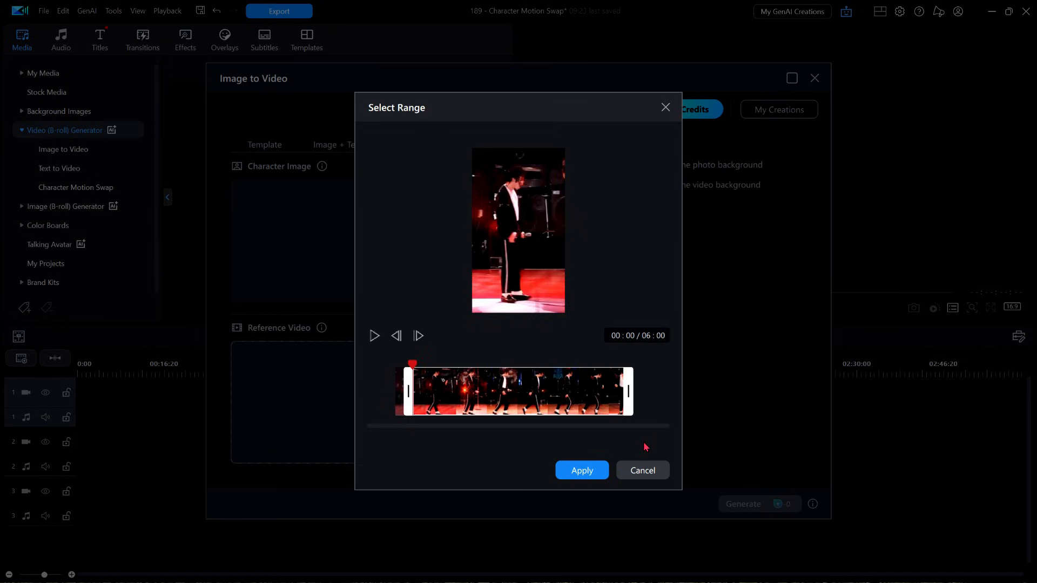
left_click(592, 475)
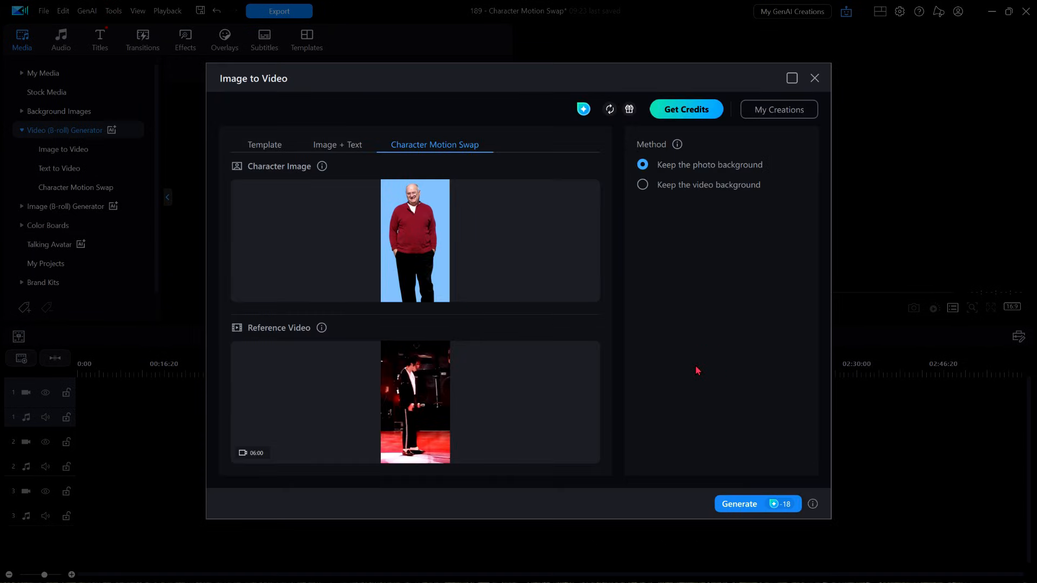
Generate the red sweater swap with the method set to keep the video background, and dismiss the task notice.
left_click(642, 185)
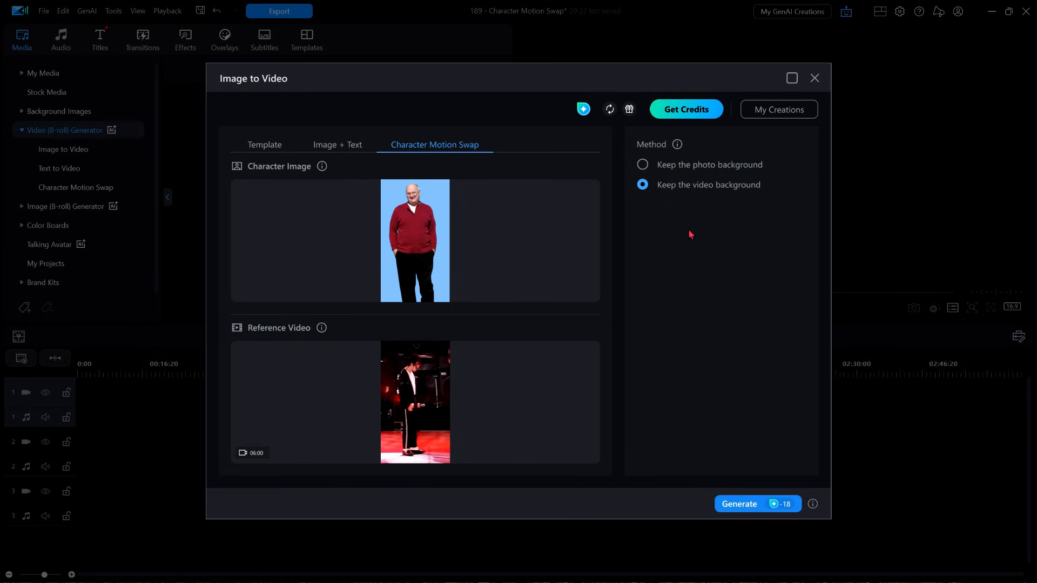
left_click(737, 505)
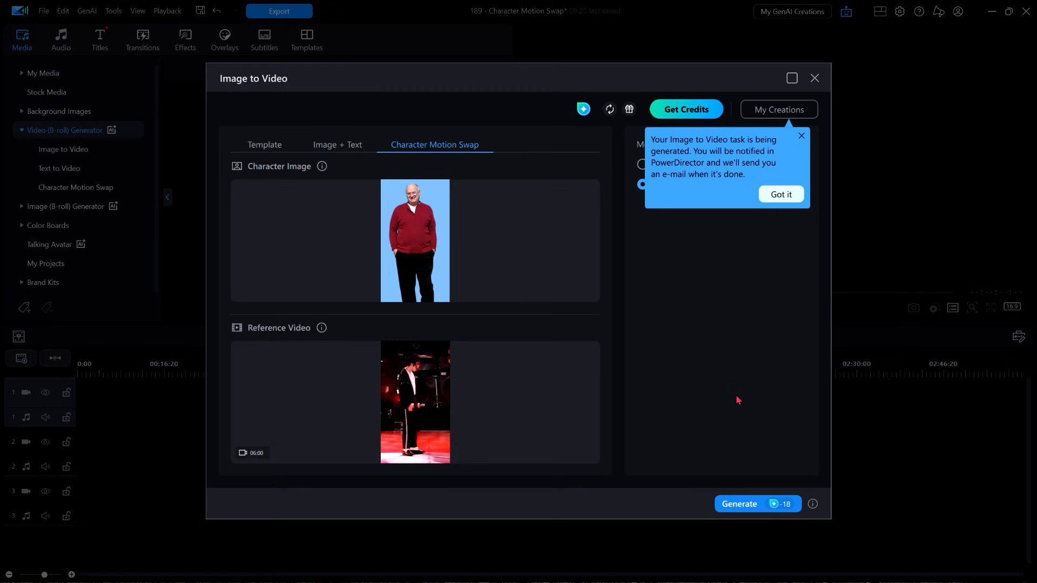
left_click(784, 195)
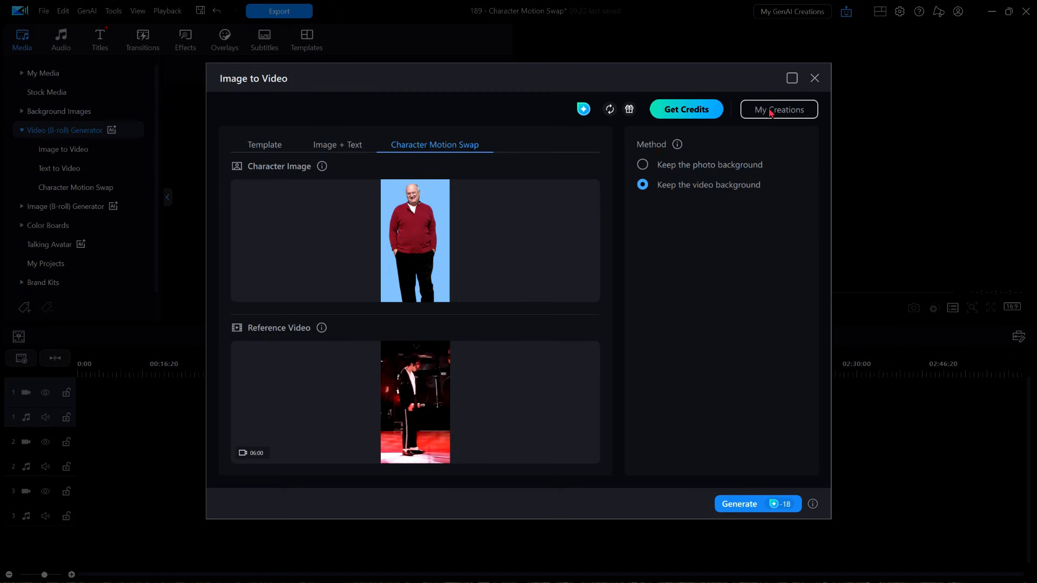
View AI Video Generator_4 from the saved creations, playing it and enlarging the preview.
left_click(772, 113)
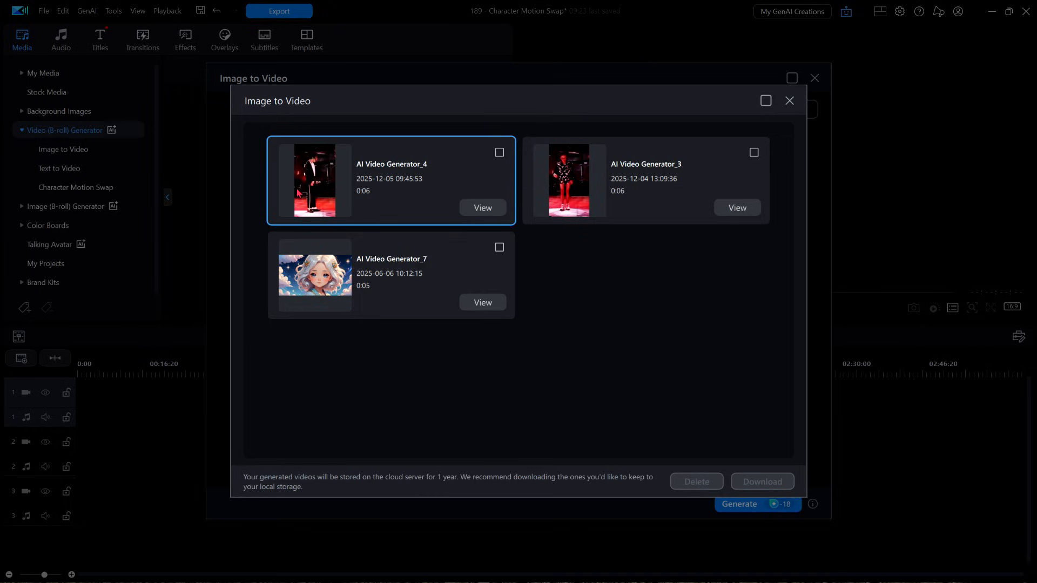
left_click(484, 209)
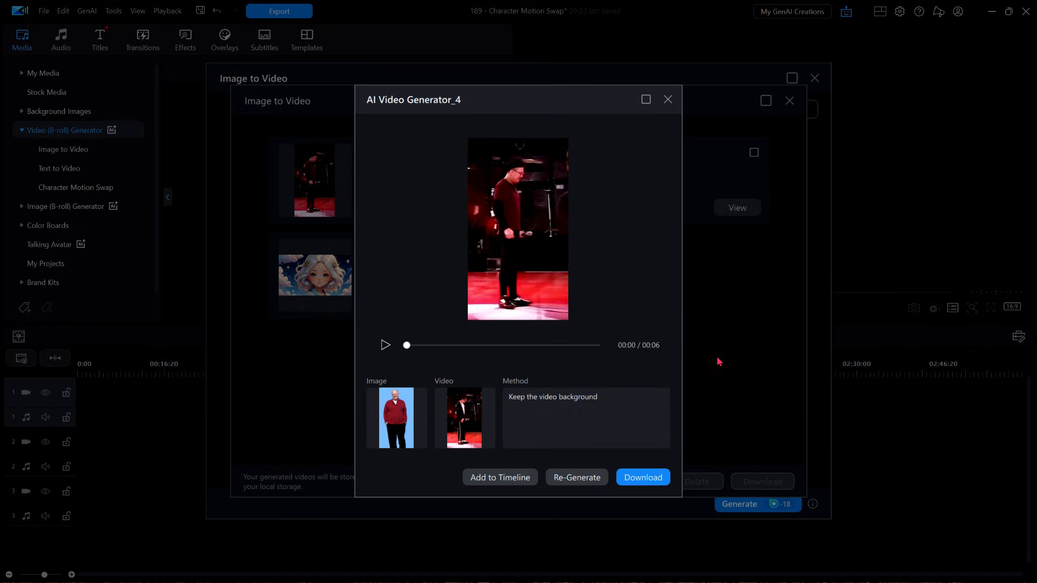
left_click(384, 347)
left_click(384, 346)
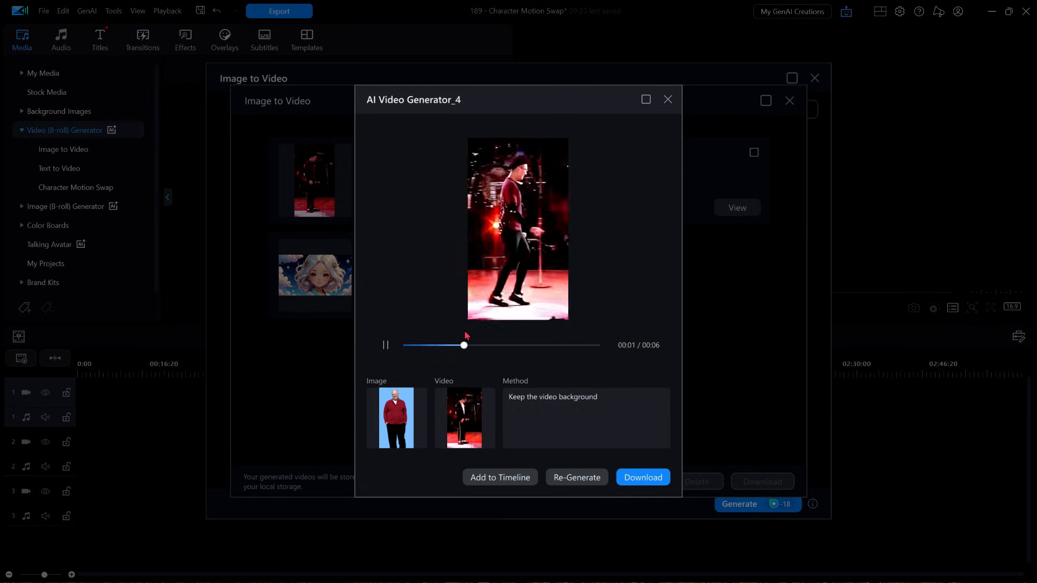
left_click(646, 99)
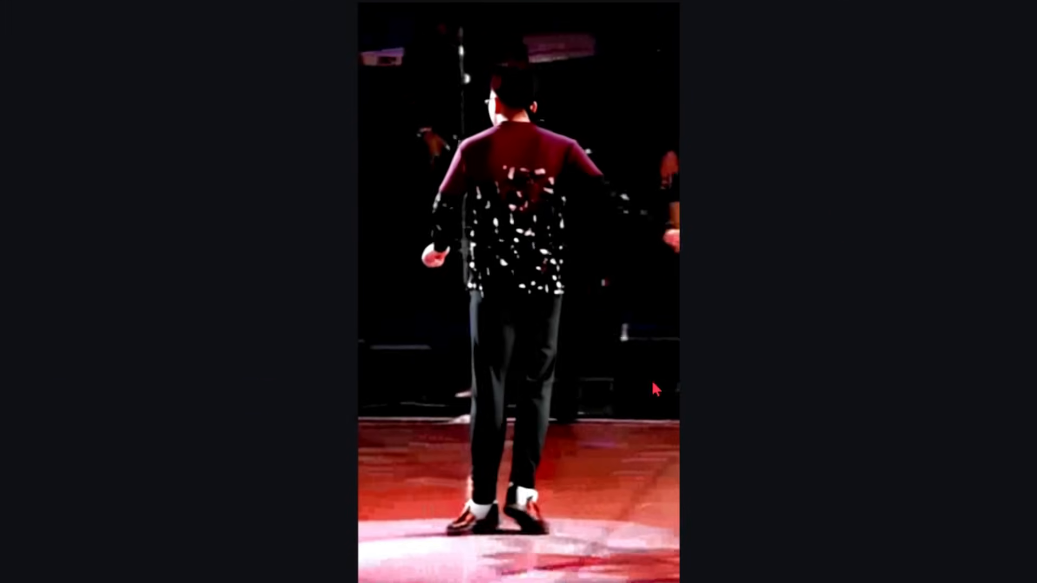